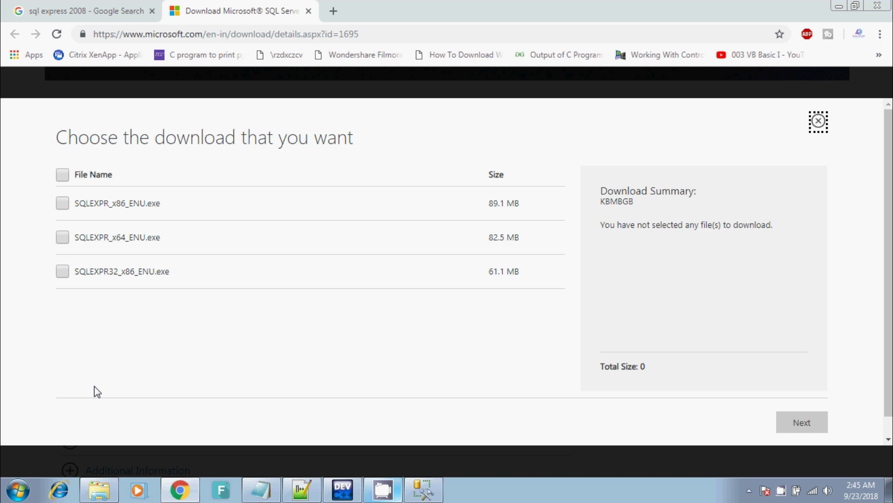
Switch to SQL Server Management Studio, browse for local database engine servers, and cancel the server connection
{"action": "left_click", "coordinate": [423, 488]}
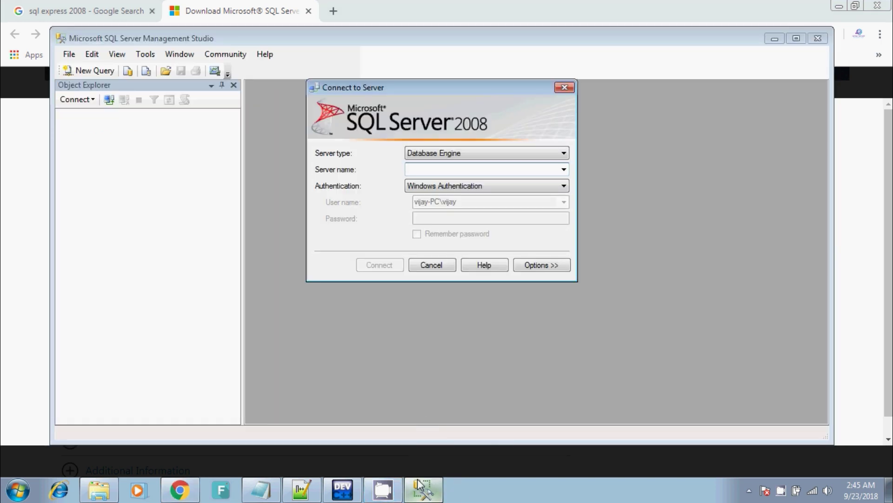
{"action": "left_click", "coordinate": [564, 170]}
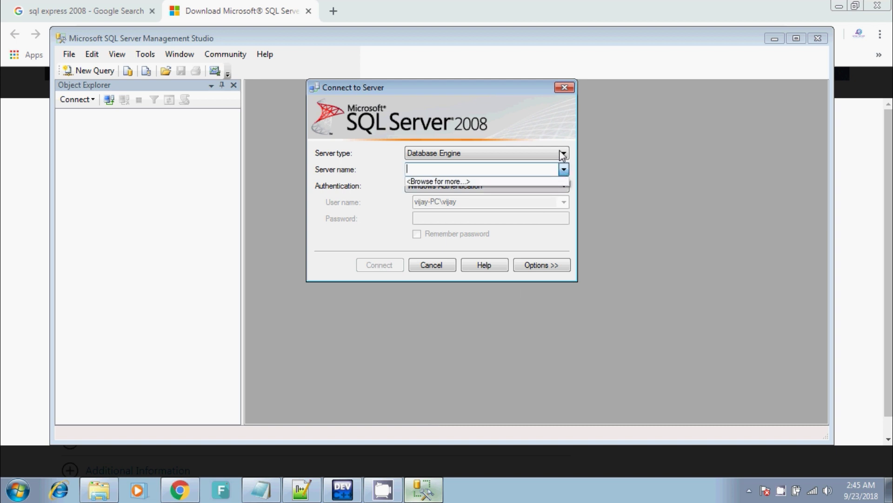
{"action": "left_click", "coordinate": [563, 152]}
{"action": "left_click", "coordinate": [563, 152]}
{"action": "left_click", "coordinate": [563, 170]}
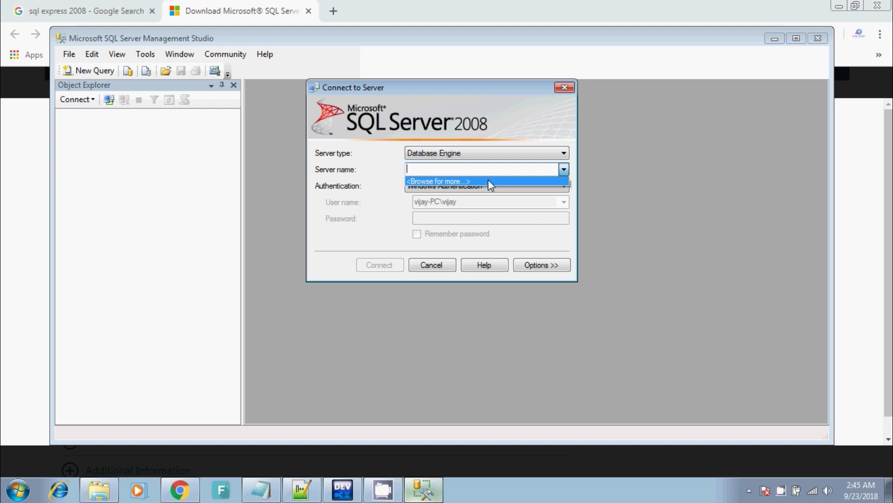
{"action": "left_click", "coordinate": [479, 181]}
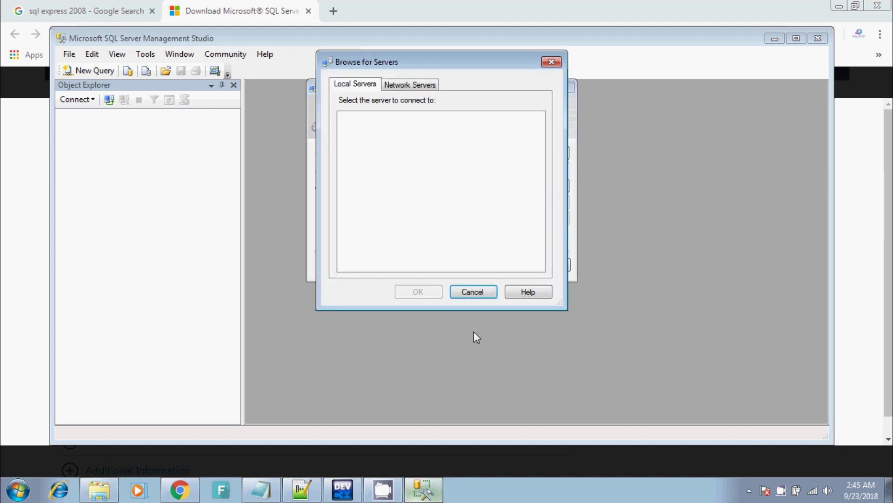
{"action": "left_click", "coordinate": [488, 292]}
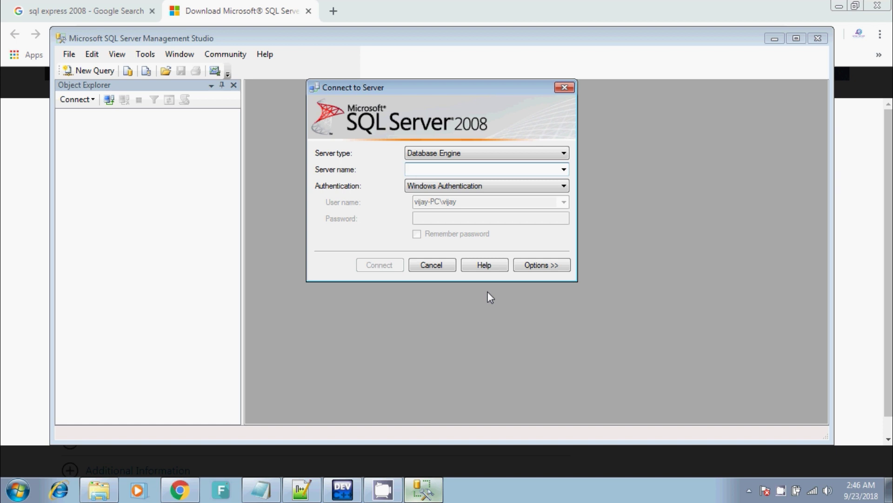
{"action": "left_click", "coordinate": [441, 270]}
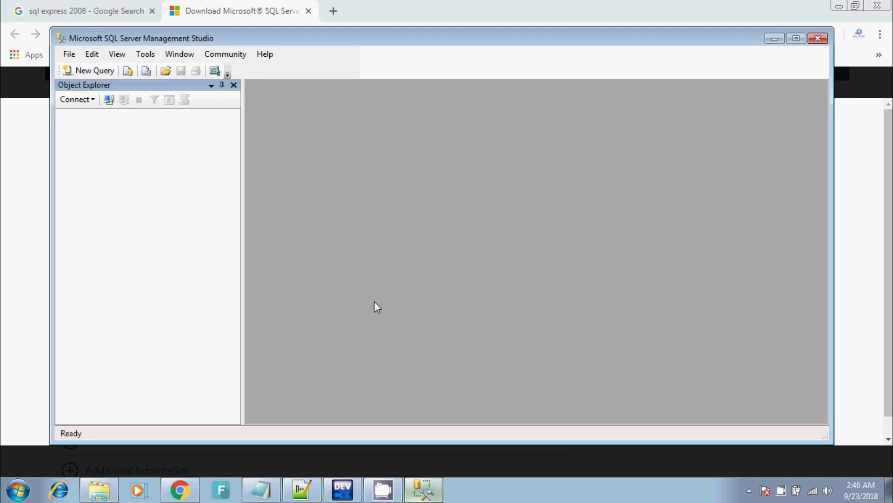
Switch to the sql 2008 folder in Windows Explorer, run the SQLEXPR_x86_ENU installer and dismiss the Customer Experience Improvement notification
{"action": "left_click", "coordinate": [101, 493]}
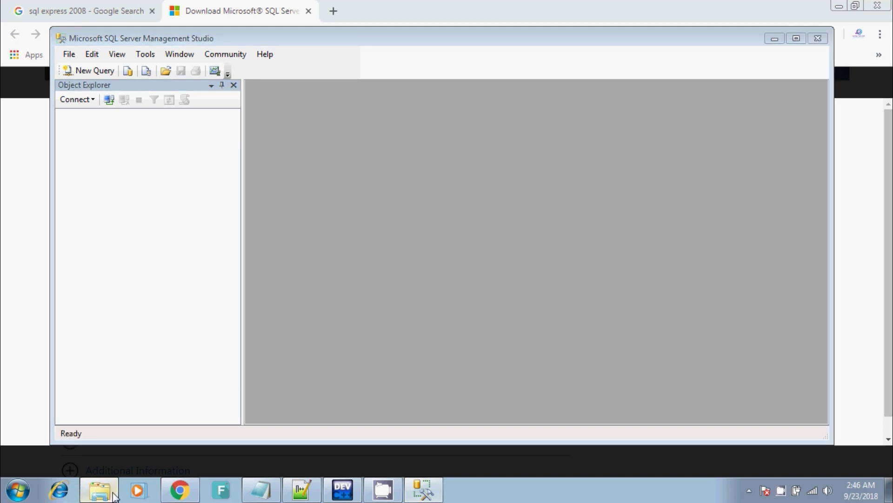
{"action": "left_click", "coordinate": [101, 493]}
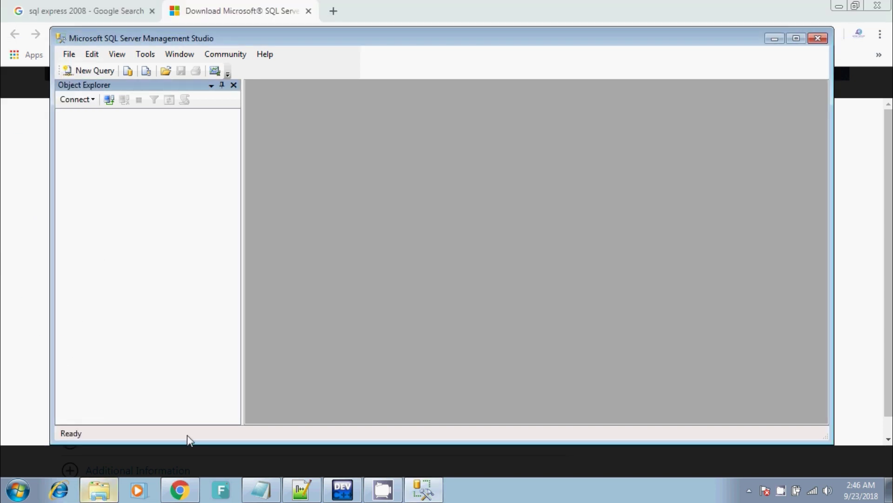
{"action": "left_click", "coordinate": [100, 491]}
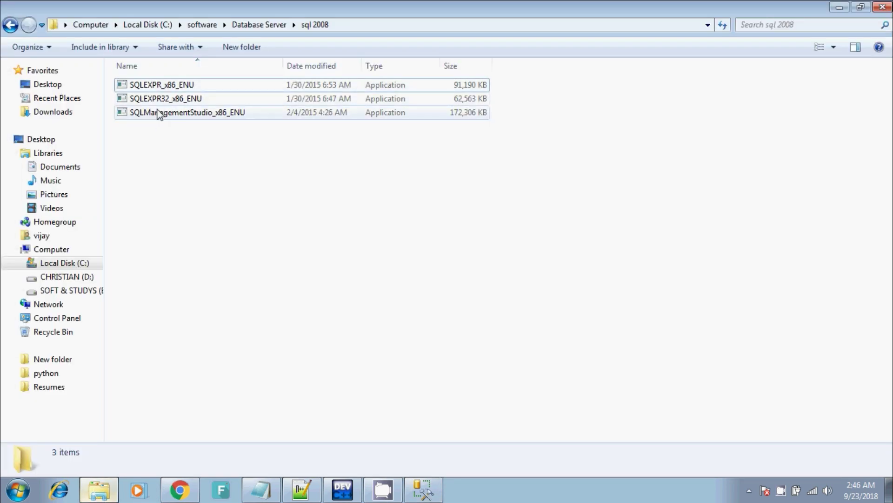
{"action": "left_click", "coordinate": [160, 88]}
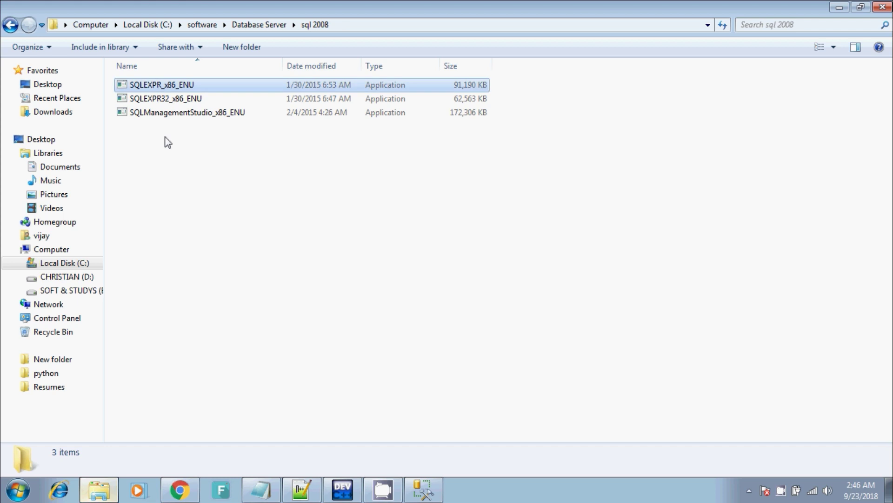
{"action": "double_click", "coordinate": [160, 89]}
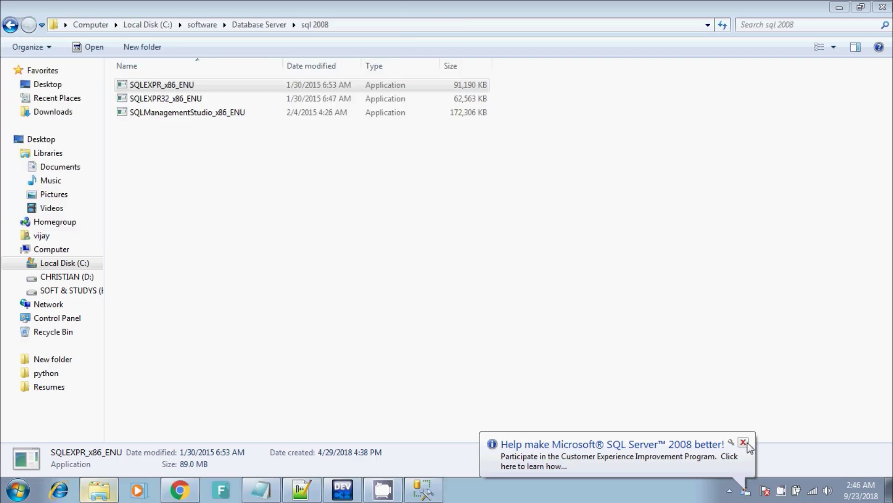
{"action": "left_click", "coordinate": [744, 442]}
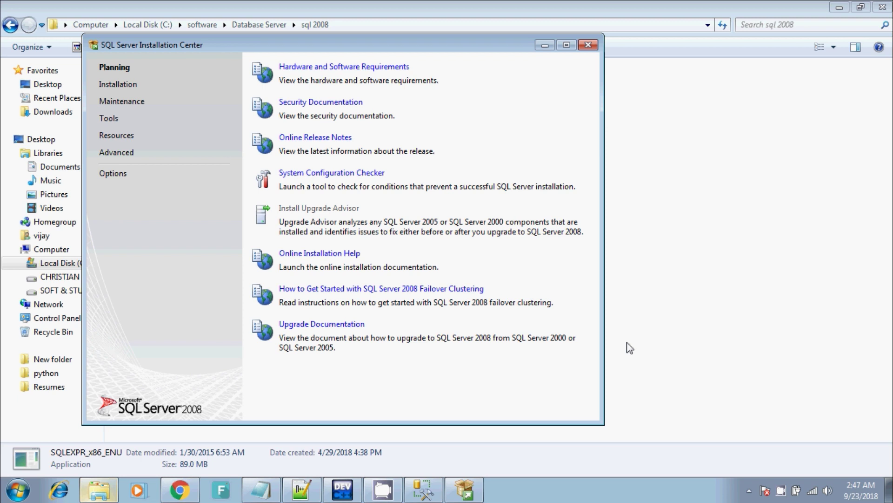
Start a new SQL Server stand-alone installation and proceed past the initial setup support rules check
{"action": "left_click", "coordinate": [121, 83]}
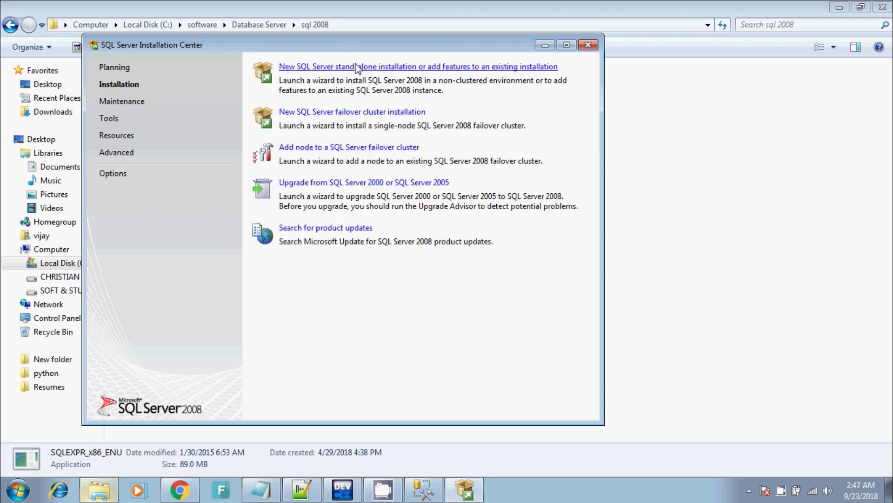
{"action": "left_click", "coordinate": [379, 70]}
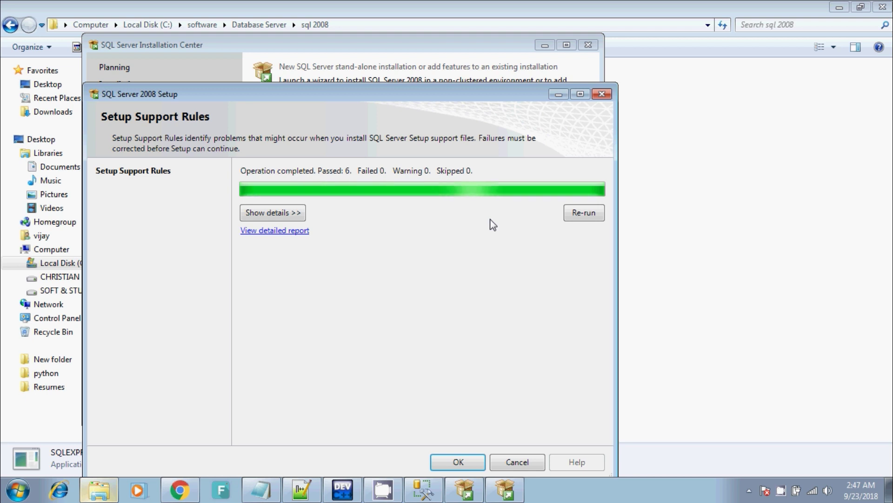
{"action": "left_click", "coordinate": [458, 462]}
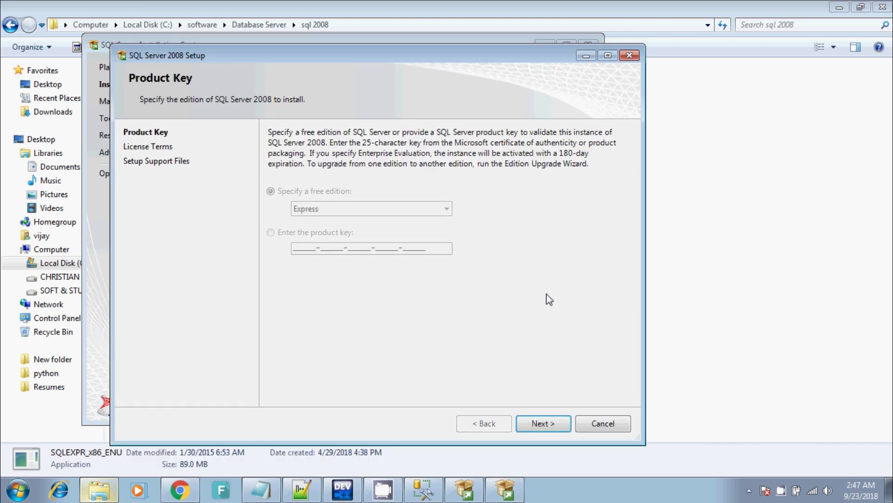
Keep the free Express edition, accept the license terms and install the setup support files
{"action": "left_click", "coordinate": [536, 423]}
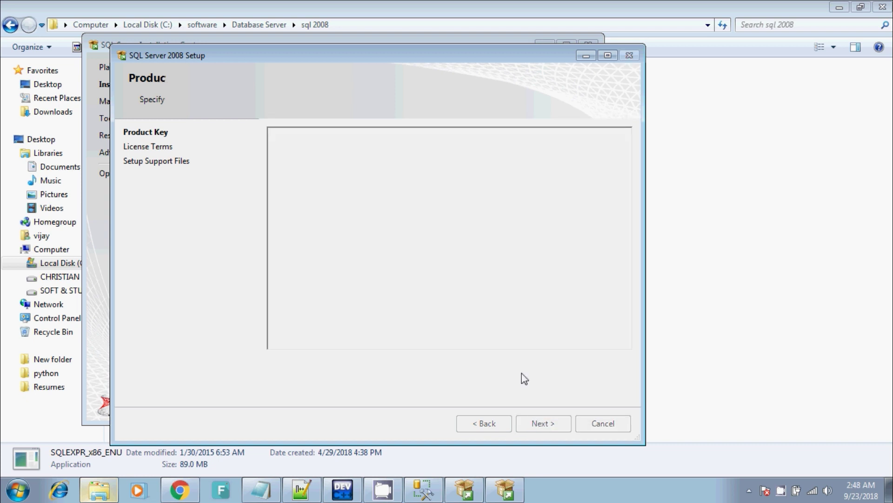
{"action": "left_click", "coordinate": [326, 395]}
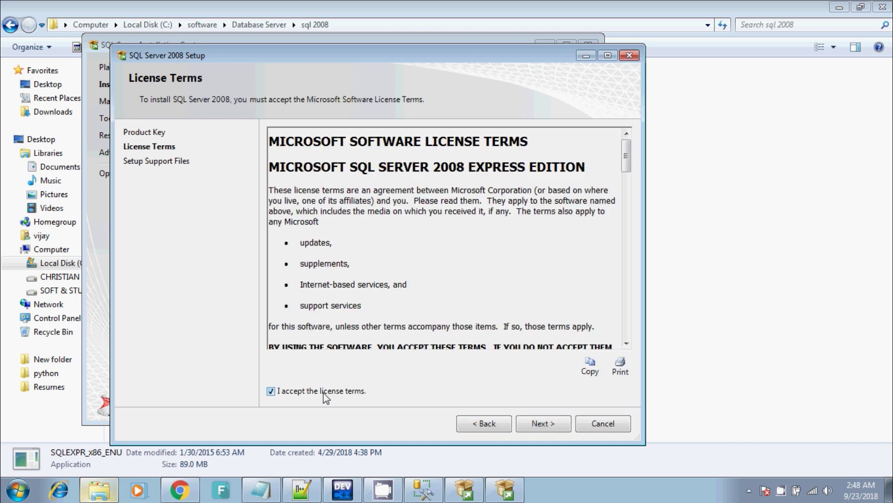
{"action": "left_click", "coordinate": [557, 424]}
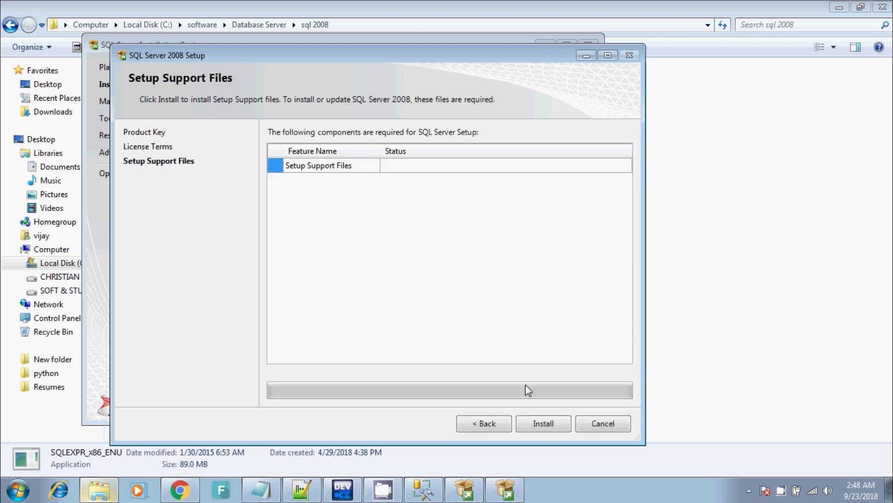
{"action": "left_click", "coordinate": [543, 424]}
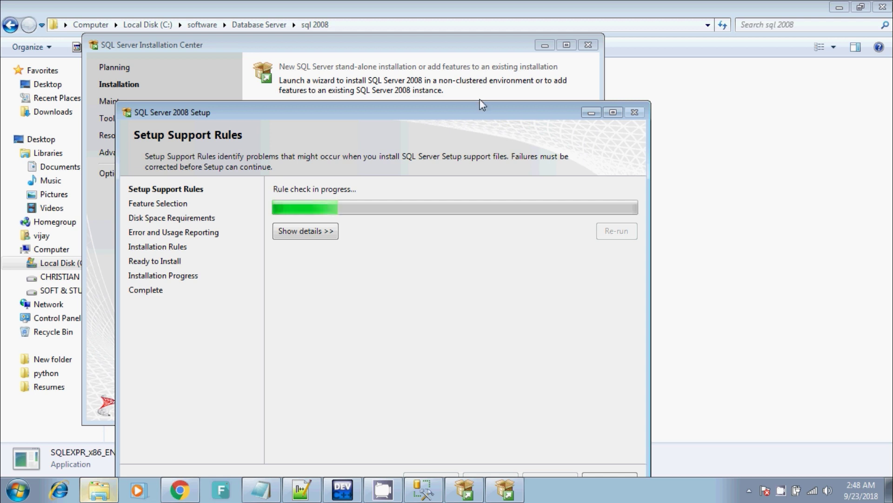
Continue past the second setup support rules check and select all available features, including Database Engine Services and SQL Server Replication
{"action": "left_click_drag", "start_coordinate": [478, 112], "coordinate": [477, 62]}
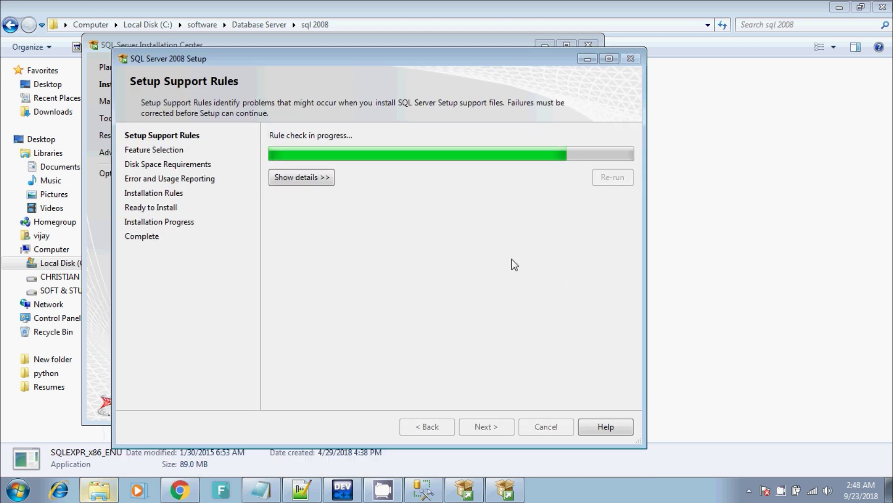
{"action": "left_click", "coordinate": [510, 430]}
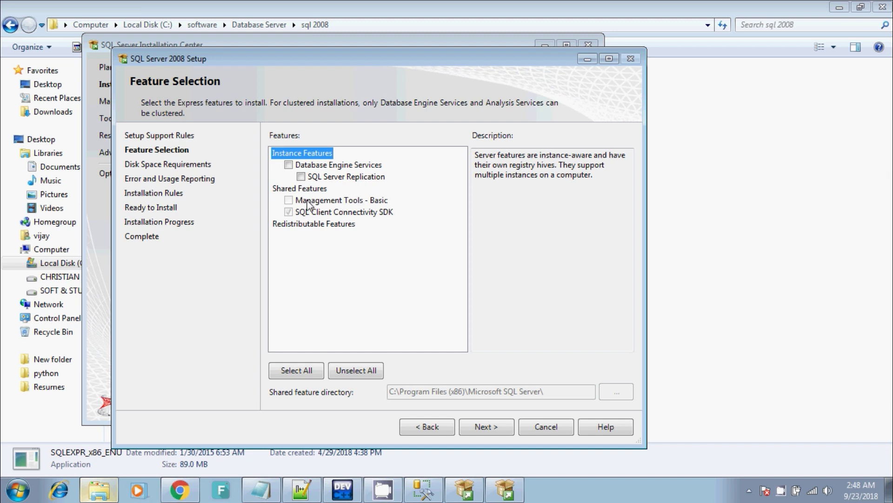
{"action": "left_click", "coordinate": [301, 371]}
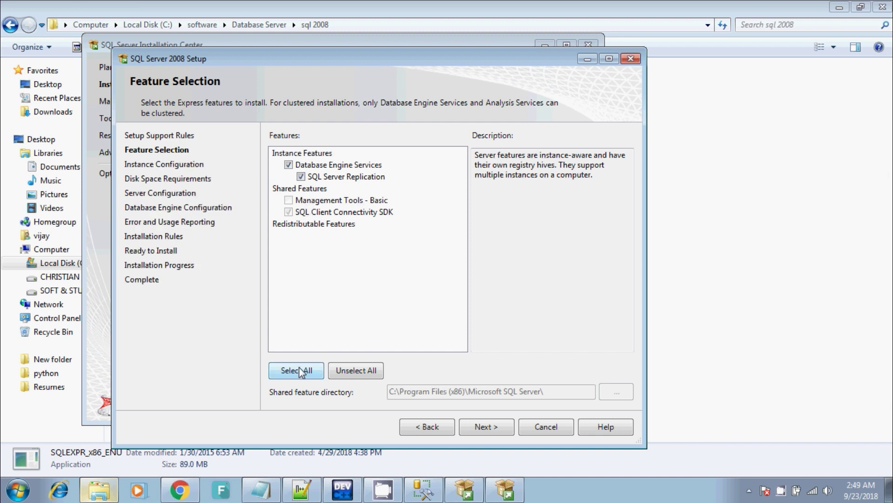
{"action": "left_click", "coordinate": [486, 427]}
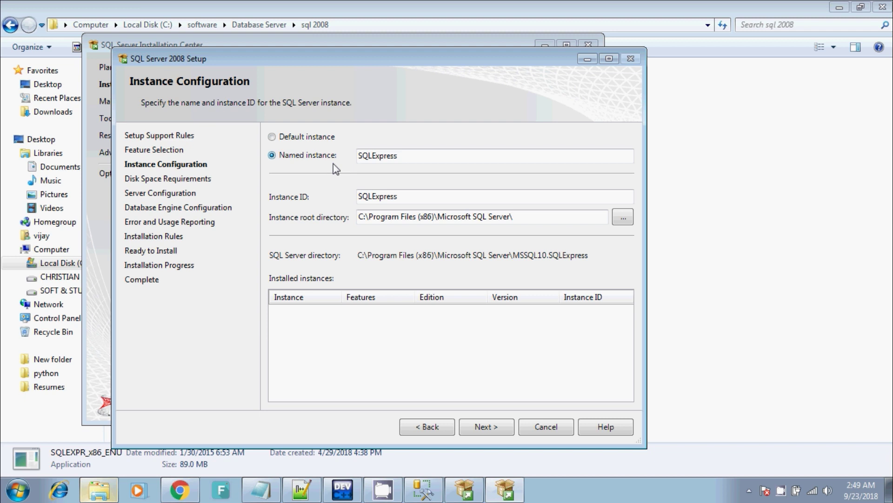
Configure the installation as the default instance instead of a named instance and continue to the disk space requirements
{"action": "left_click", "coordinate": [323, 137]}
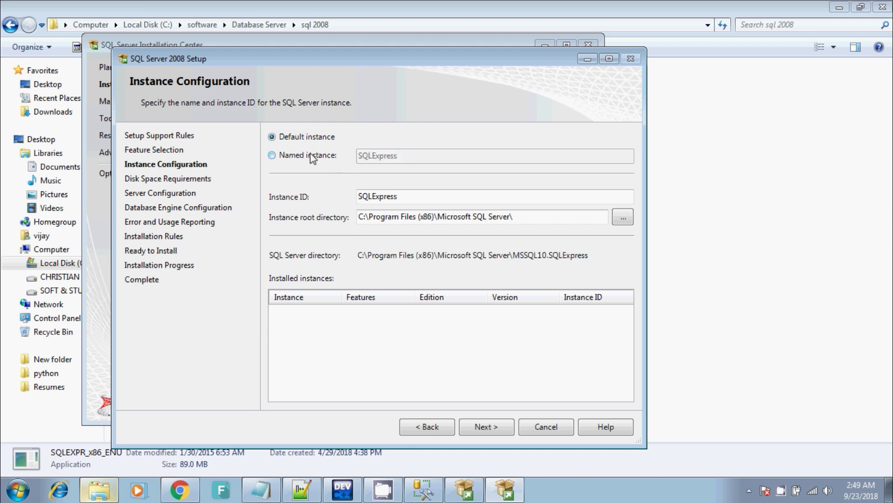
{"action": "left_click", "coordinate": [322, 160]}
{"action": "left_click", "coordinate": [428, 161]}
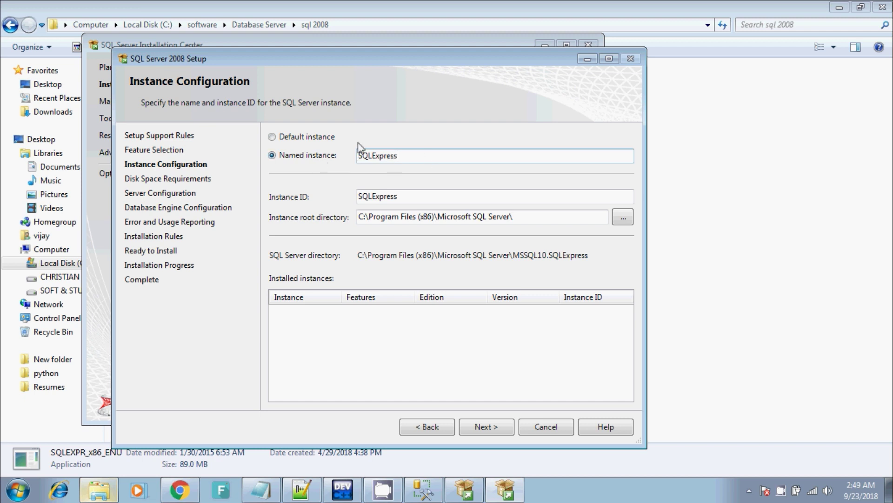
{"action": "left_click", "coordinate": [309, 139]}
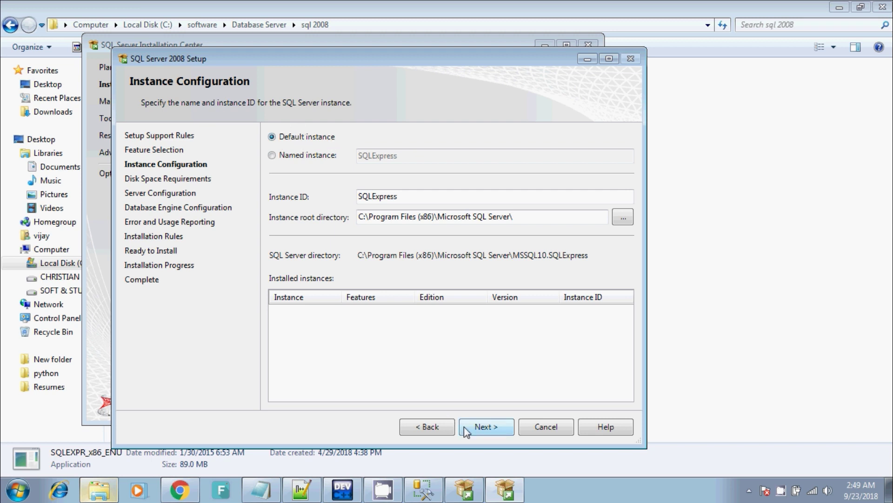
{"action": "left_click", "coordinate": [478, 429]}
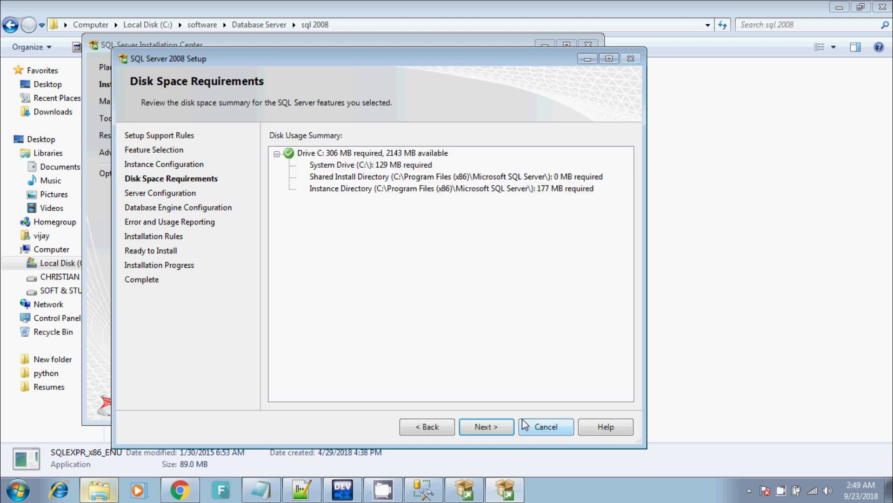
Accept the disk space summary and assign NT AUTHORITY\SYSTEM as the SQL Server Database Engine account, leaving its password blank
{"action": "left_click", "coordinate": [491, 429]}
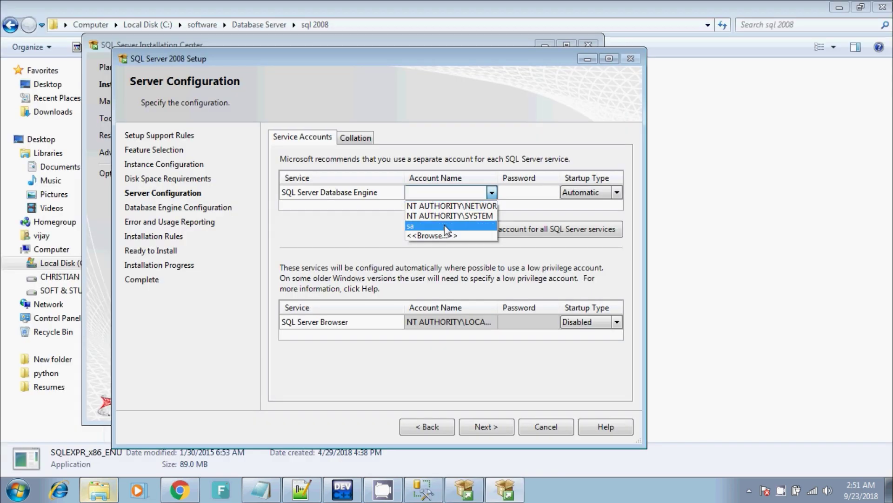
{"action": "left_click", "coordinate": [428, 215]}
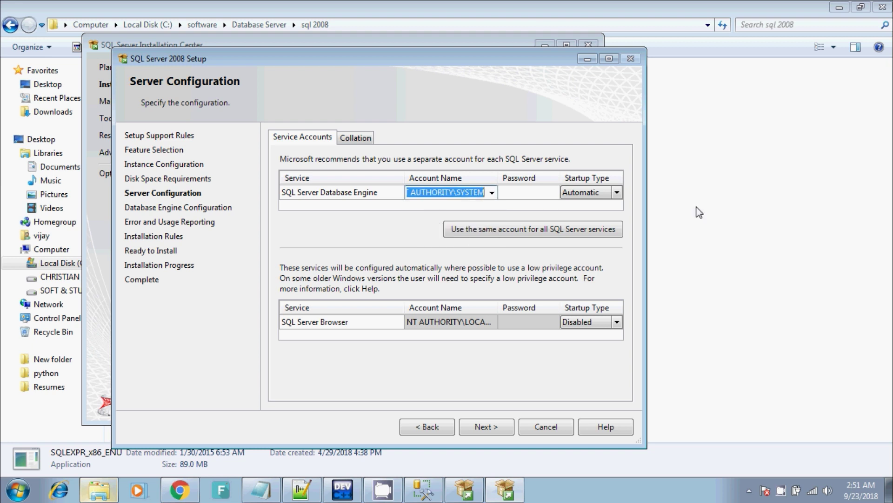
{"action": "left_click", "coordinate": [549, 192]}
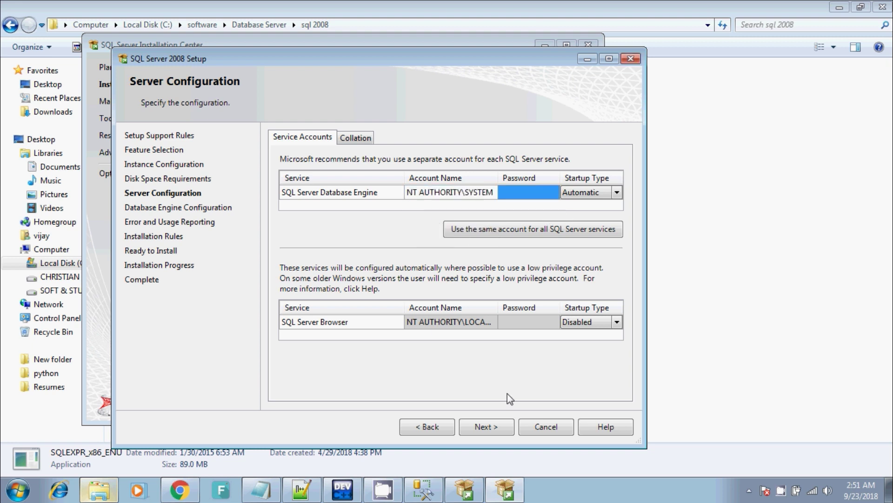
{"action": "left_click", "coordinate": [490, 429]}
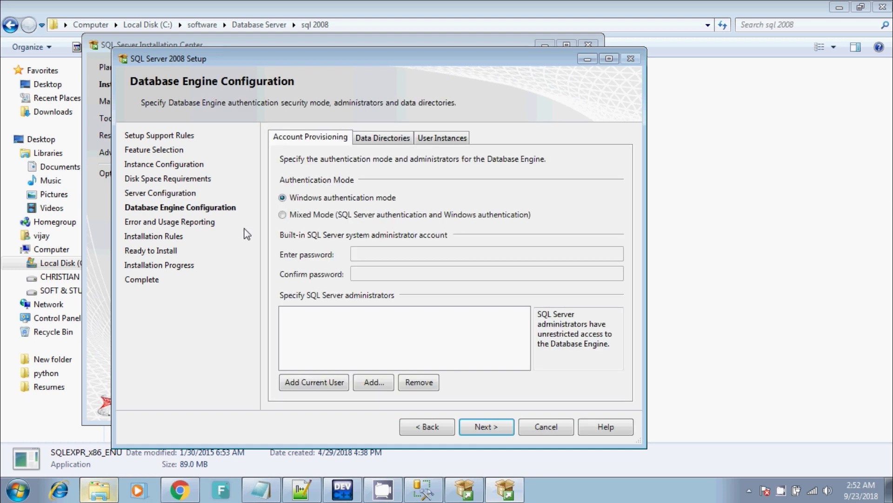
Switch the Database Engine to Mixed Mode authentication and enter and confirm the built-in system administrator account's password
{"action": "left_click", "coordinate": [307, 216]}
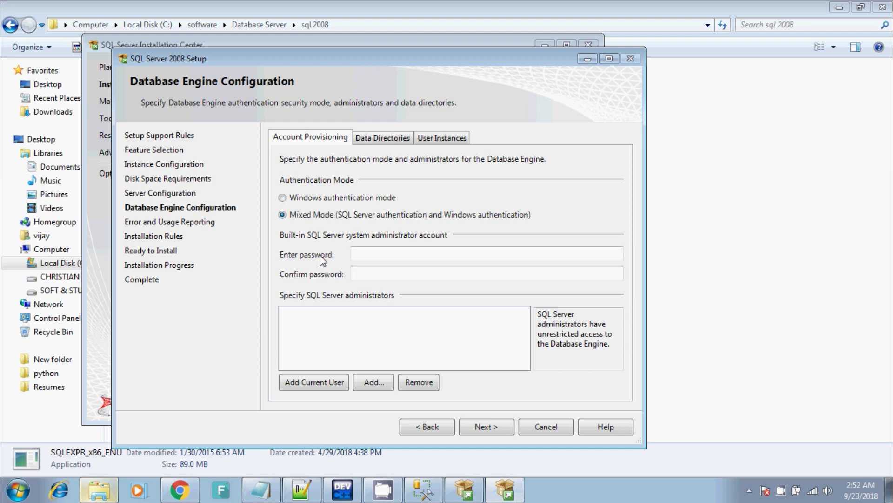
{"action": "left_click", "coordinate": [362, 255]}
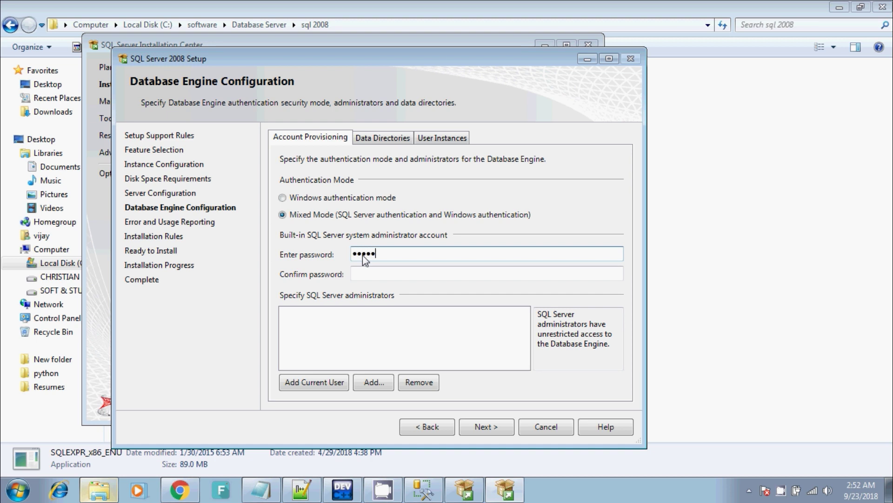
{"action": "key", "text": "Tab"}
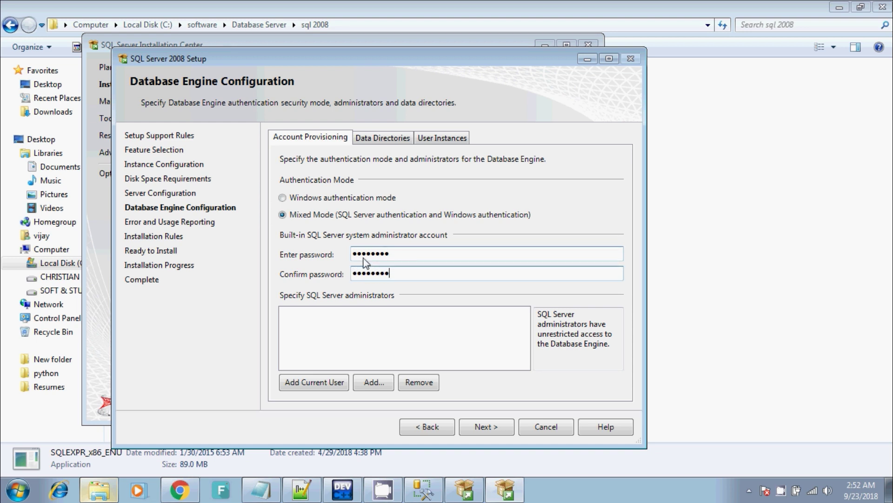
Add the current Windows user and the local Administrator account as SQL Server administrators and accept the Database Engine configuration
{"action": "left_click", "coordinate": [335, 383]}
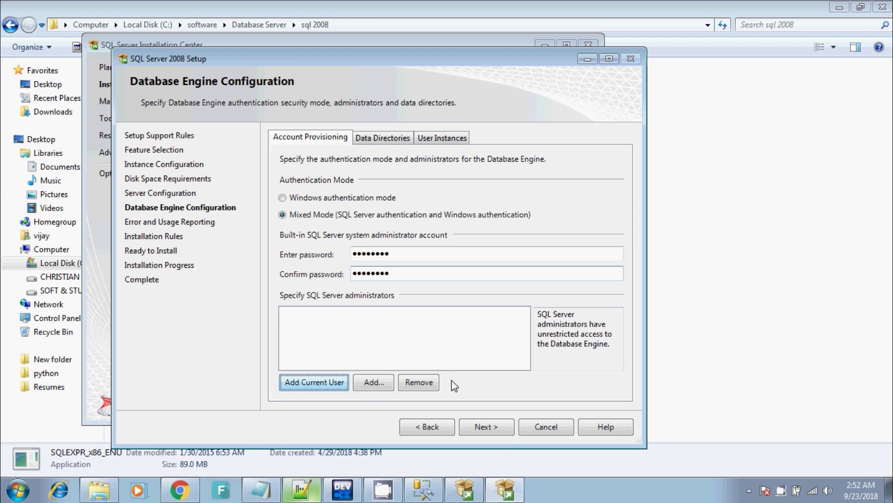
{"action": "key", "text": "space"}
{"action": "key", "text": "Tab"}
{"action": "key", "text": "space"}
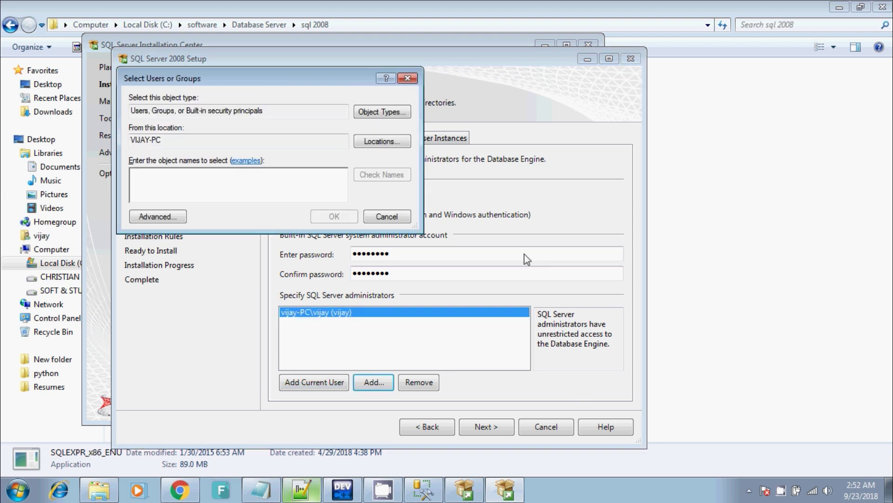
{"action": "left_click", "coordinate": [176, 218]}
{"action": "left_click", "coordinate": [439, 220]}
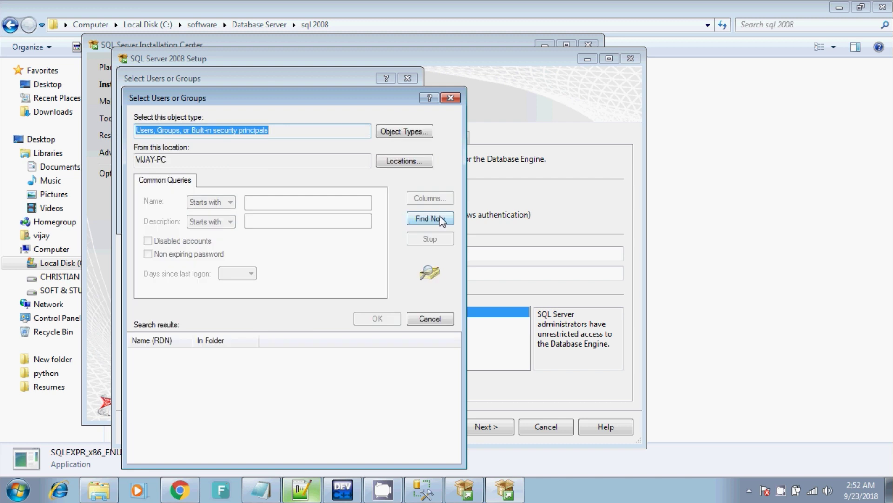
{"action": "left_click", "coordinate": [370, 317]}
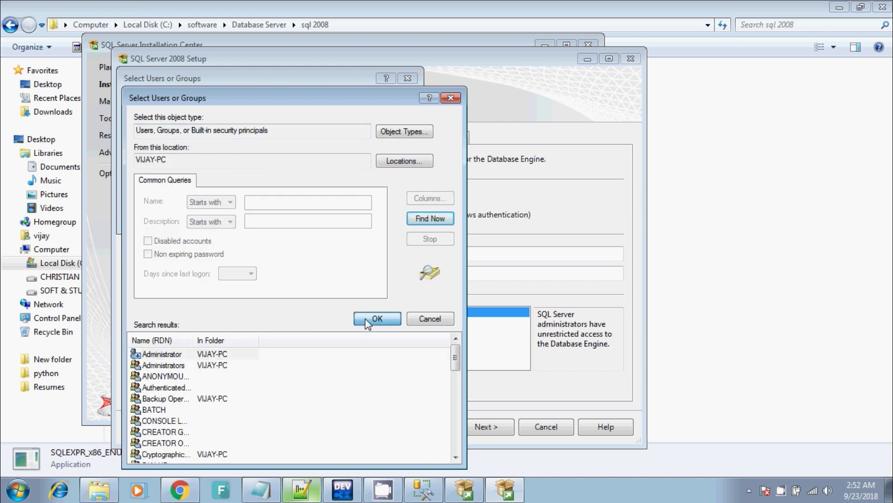
{"action": "left_click", "coordinate": [336, 212]}
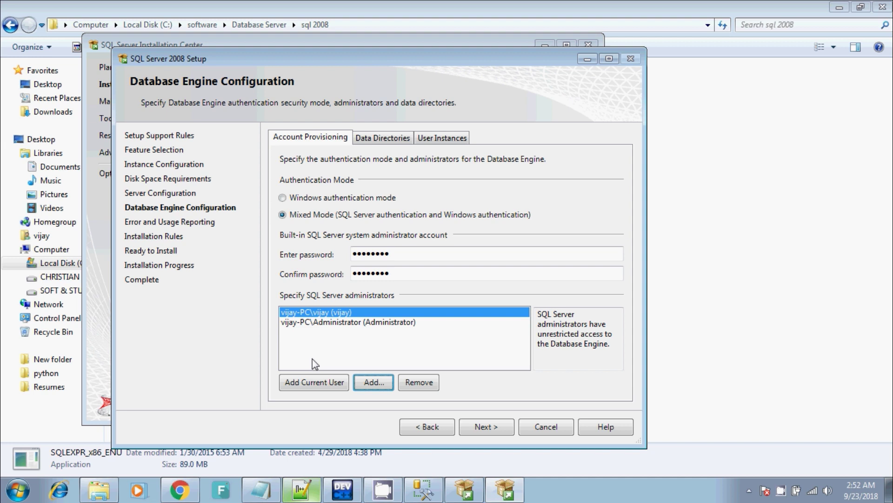
{"action": "left_click", "coordinate": [349, 322]}
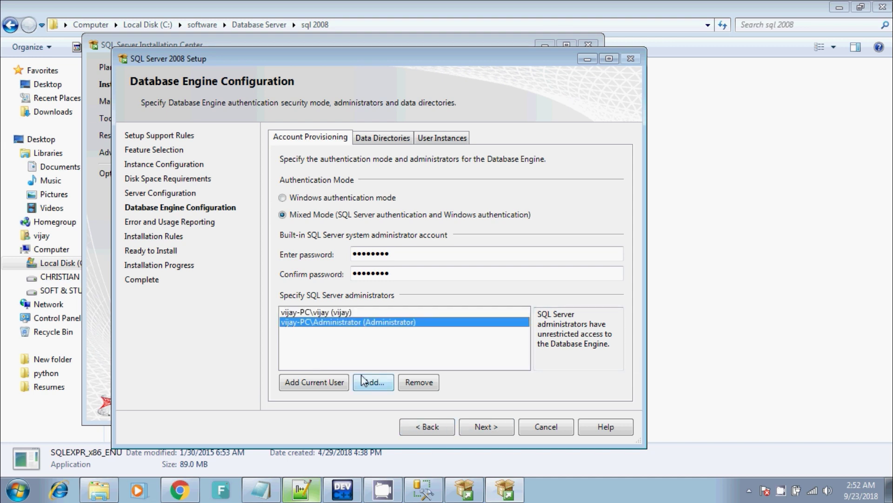
{"action": "left_click", "coordinate": [492, 426]}
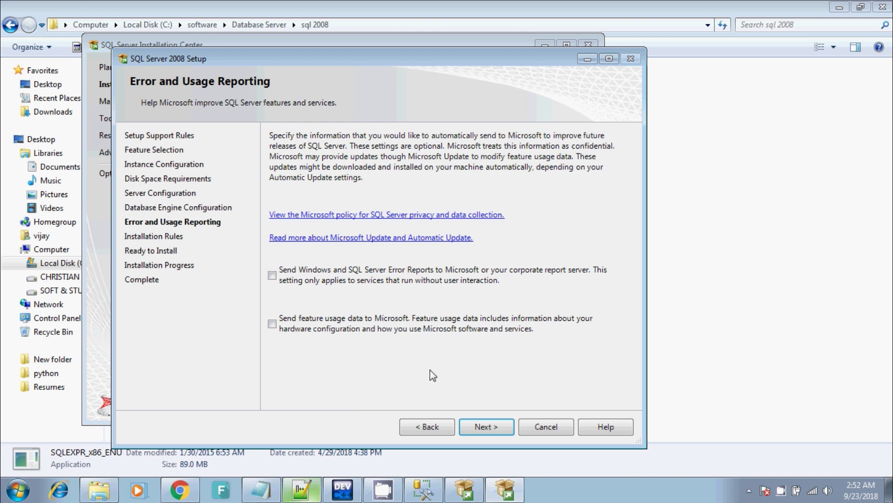
Leave error and usage reporting off, continue past the installation rules, and start the installation after reviewing its summary
{"action": "left_click", "coordinate": [492, 424]}
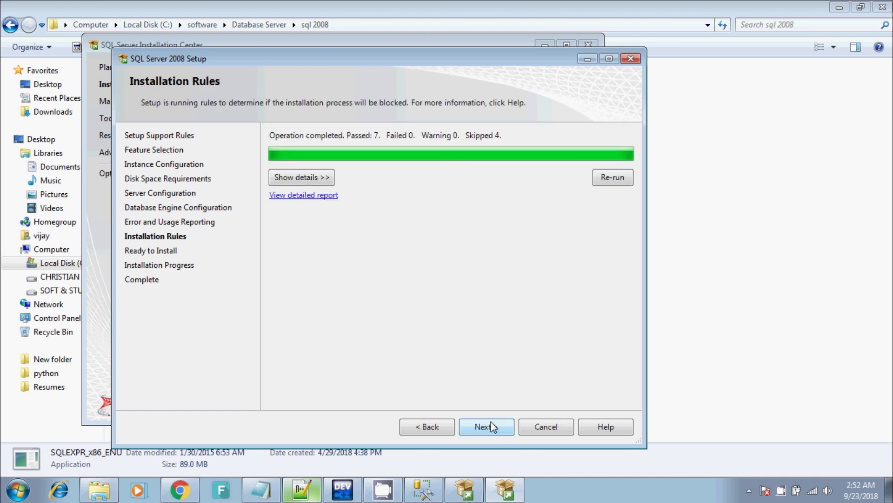
{"action": "left_click", "coordinate": [506, 426]}
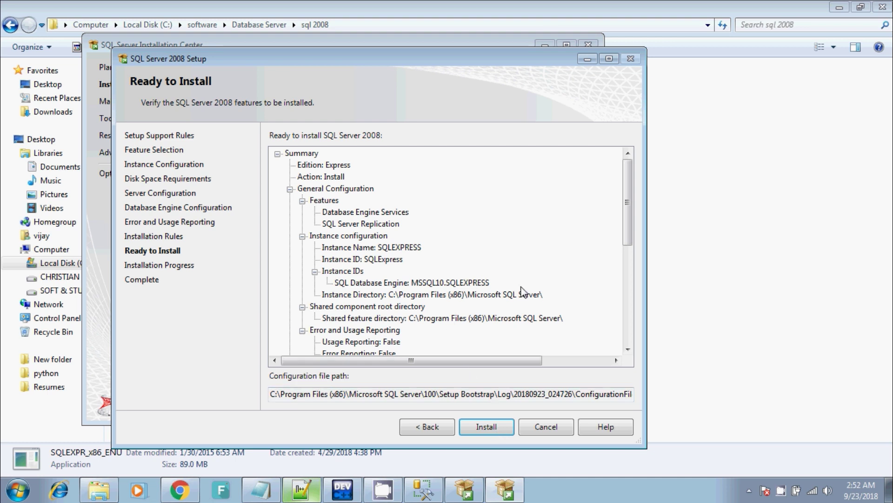
{"action": "left_click_drag", "start_coordinate": [626, 205], "coordinate": [626, 293]}
{"action": "left_click", "coordinate": [486, 426]}
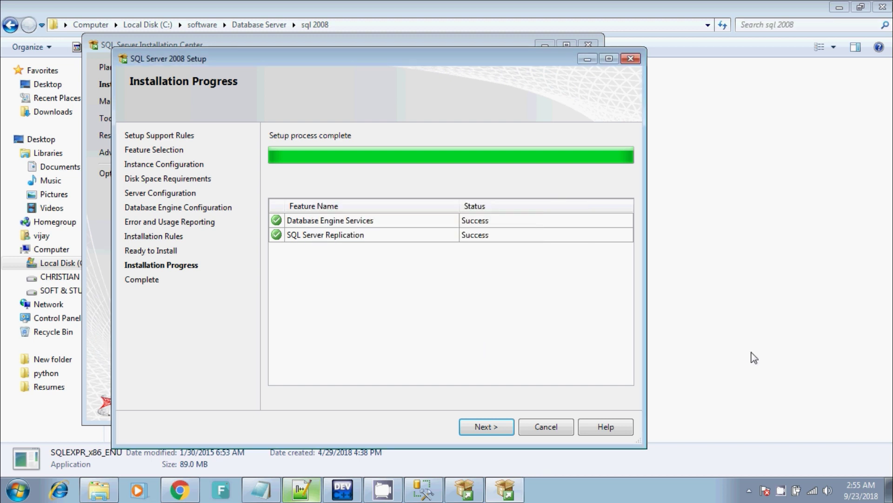
Finish the completed SQL Server 2008 setup and close the SQL Server Installation Center
{"action": "left_click", "coordinate": [486, 426]}
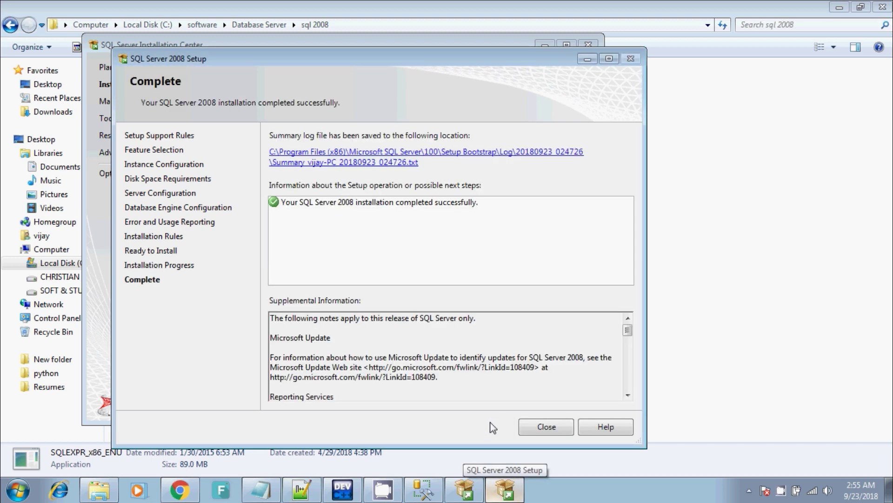
{"action": "left_click", "coordinate": [541, 427]}
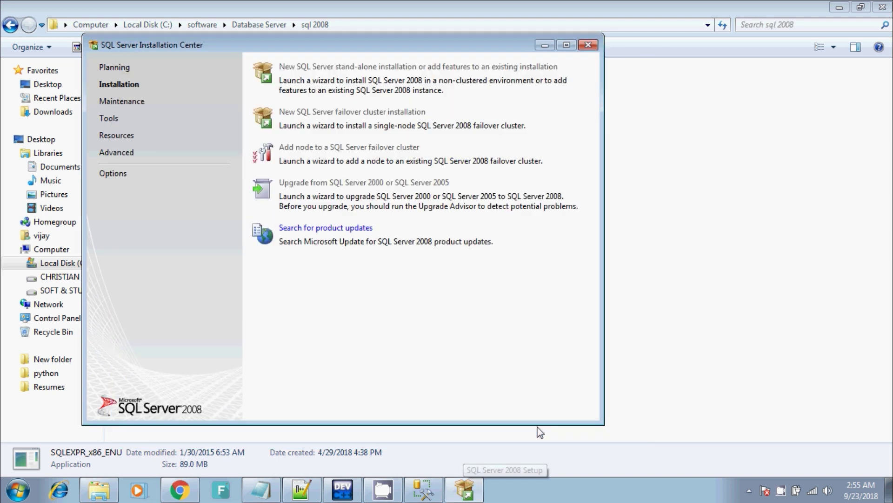
{"action": "left_click", "coordinate": [588, 44]}
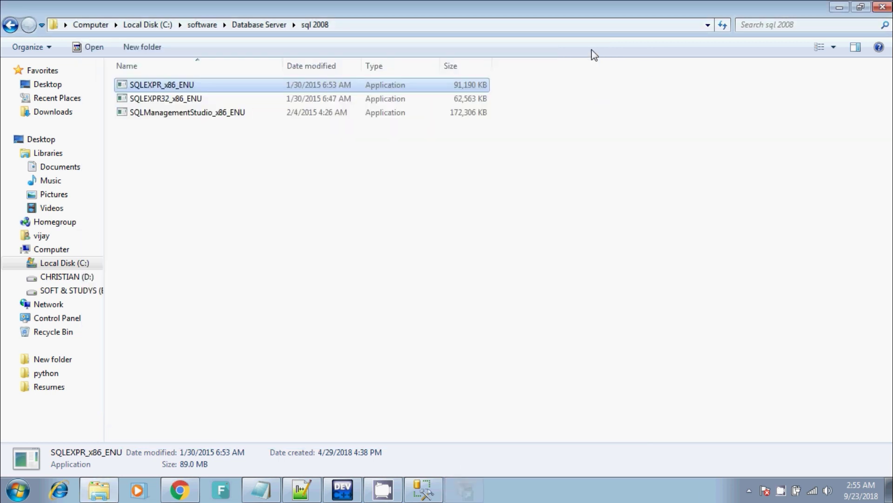
Close the running SQL Server Management Studio and launch it again from the Microsoft SQL Server 2008 programs
{"action": "left_click", "coordinate": [409, 375]}
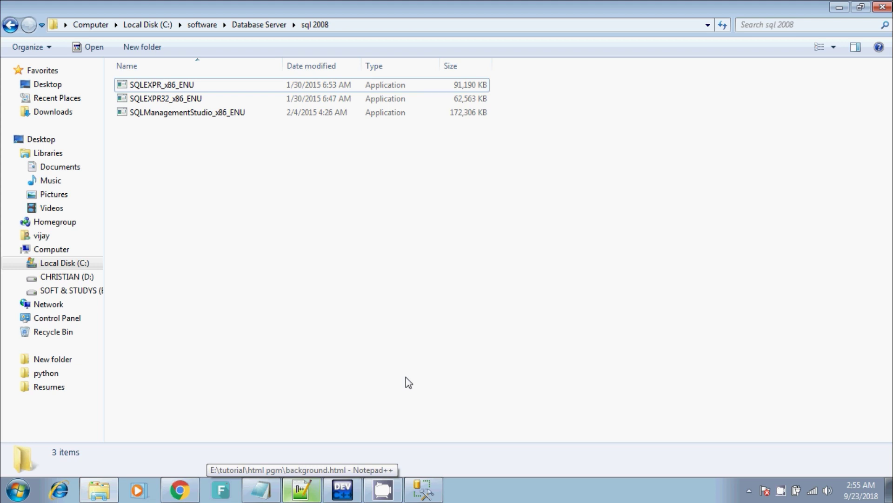
{"action": "left_click", "coordinate": [820, 41]}
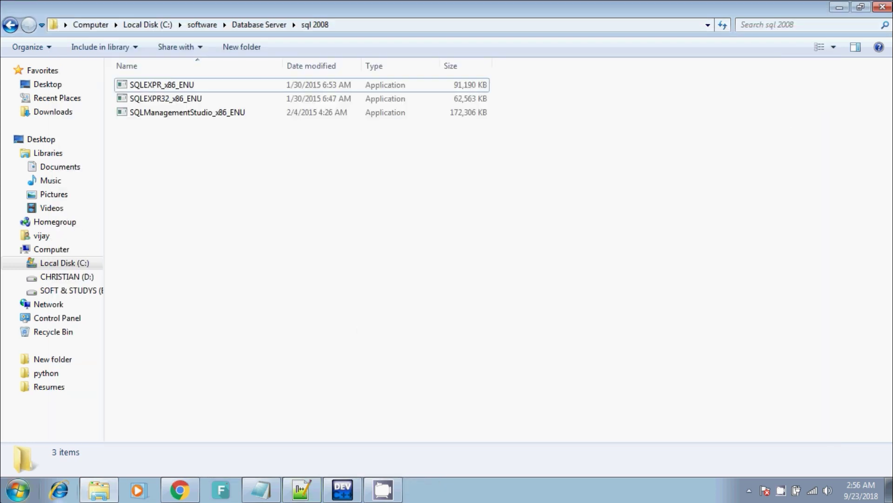
{"action": "left_click", "coordinate": [18, 490]}
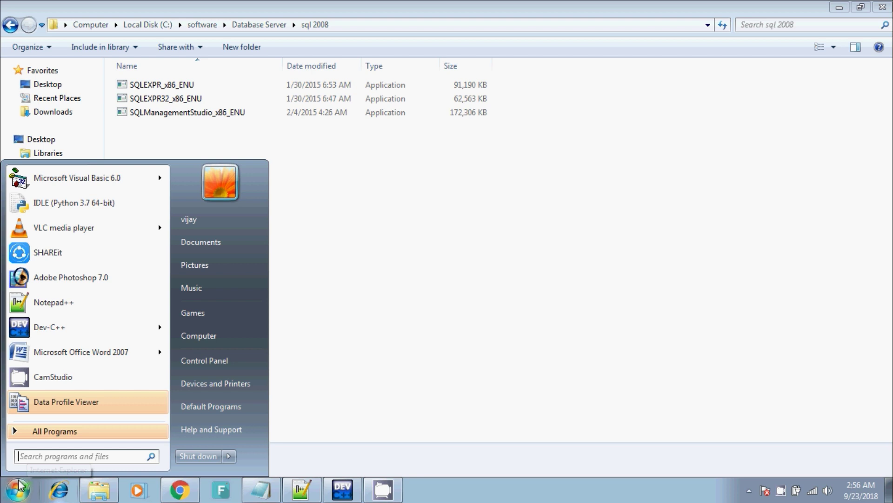
{"action": "left_click", "coordinate": [49, 433]}
{"action": "scroll", "coordinate": [84, 371], "scroll_direction": "down", "scroll_amount": 4}
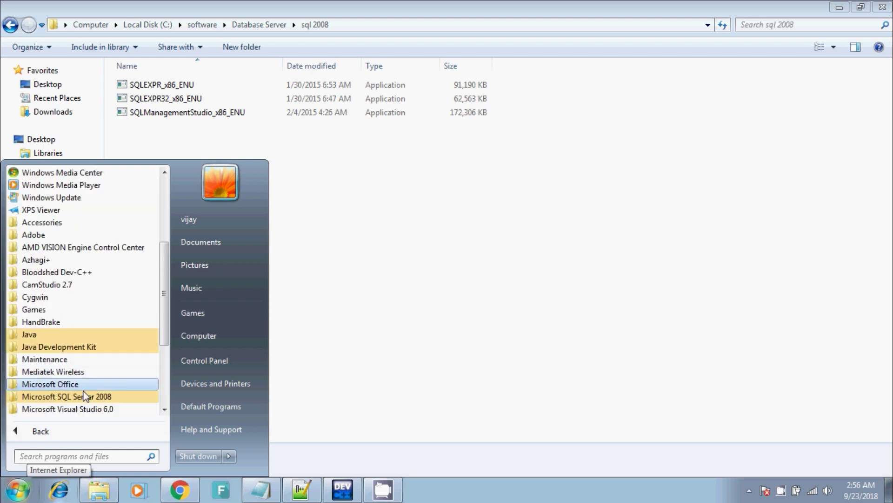
{"action": "left_click", "coordinate": [66, 396]}
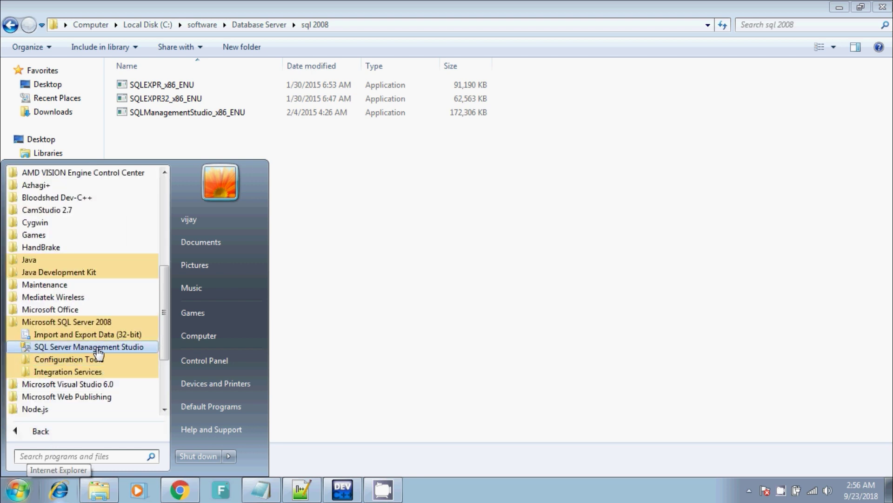
{"action": "left_click", "coordinate": [89, 347]}
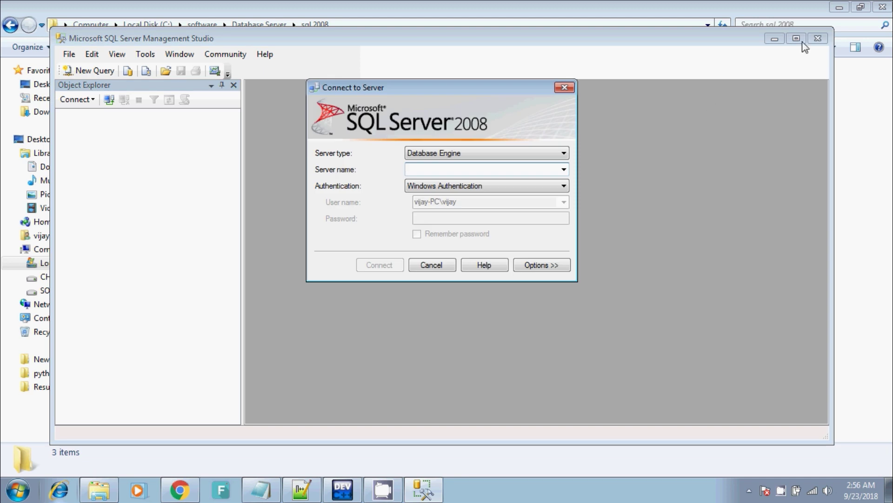
Browse the local database engines and choose the SQLEXPRESS instance as the server to connect to
{"action": "left_click", "coordinate": [563, 170]}
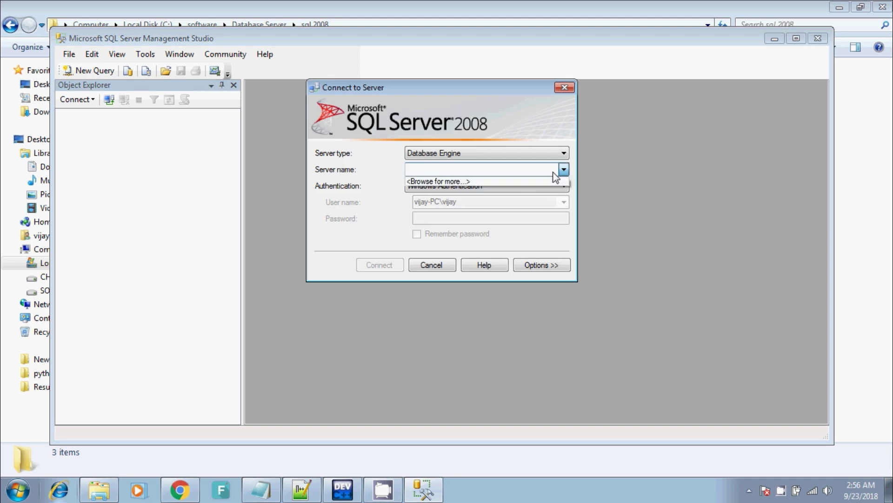
{"action": "left_click", "coordinate": [490, 182]}
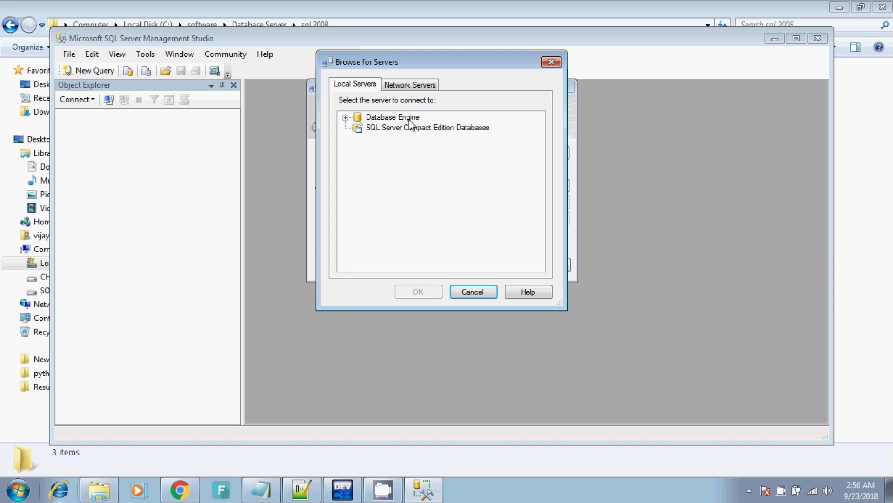
{"action": "left_click", "coordinate": [346, 116]}
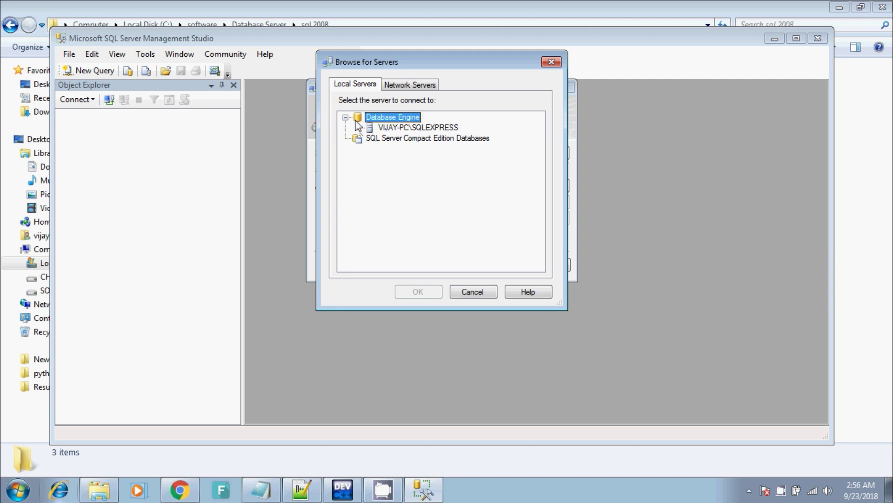
{"action": "left_click", "coordinate": [419, 129]}
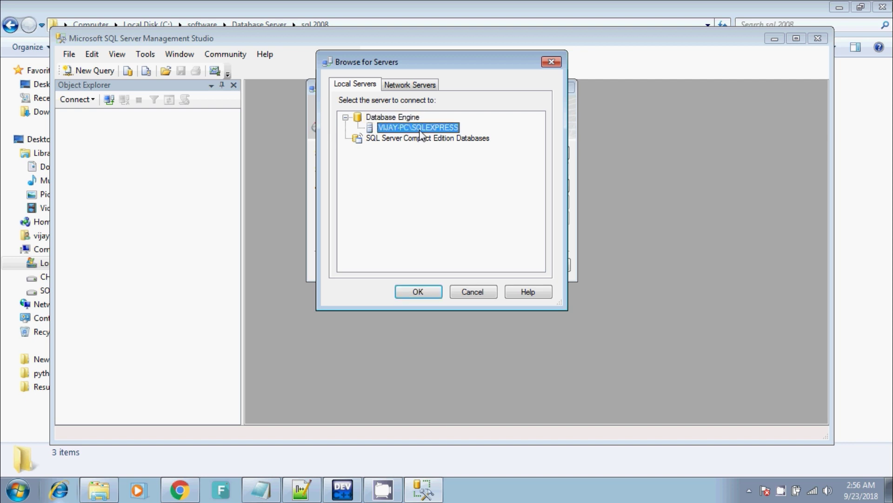
{"action": "left_click", "coordinate": [414, 293]}
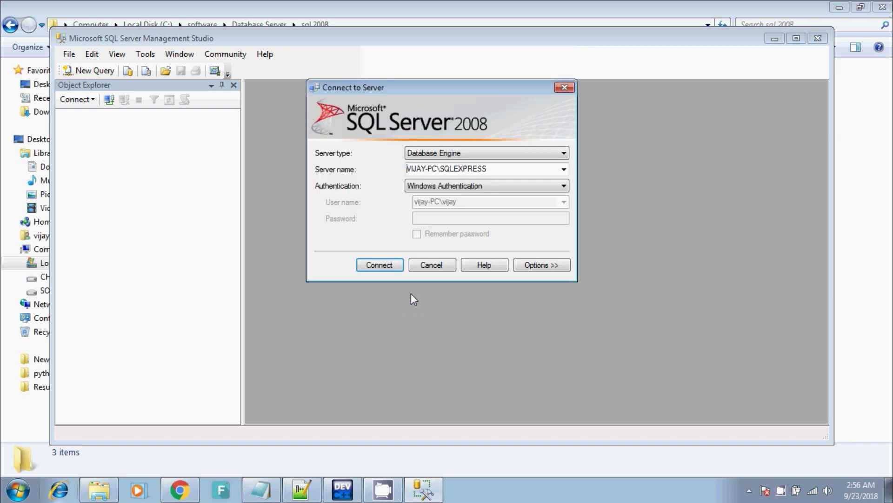
Connect with SQL Server Authentication as login sa, entering the account password and having it remembered, and maximize Management Studio
{"action": "left_click", "coordinate": [436, 188]}
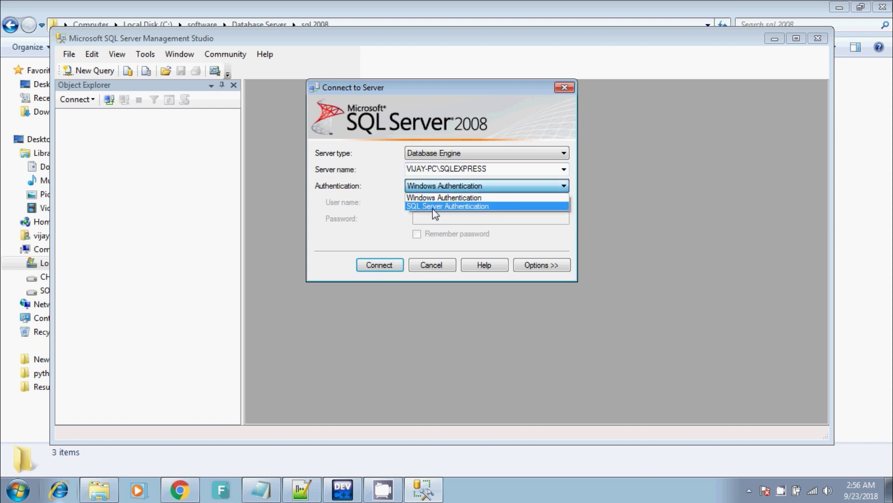
{"action": "left_click", "coordinate": [433, 208]}
{"action": "left_click", "coordinate": [469, 202]}
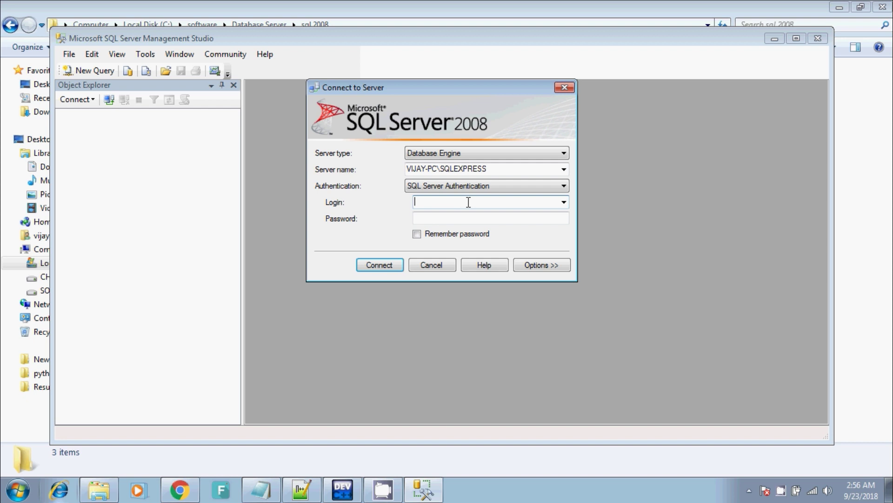
{"action": "type", "text": "sa"}
{"action": "key", "text": "Tab"}
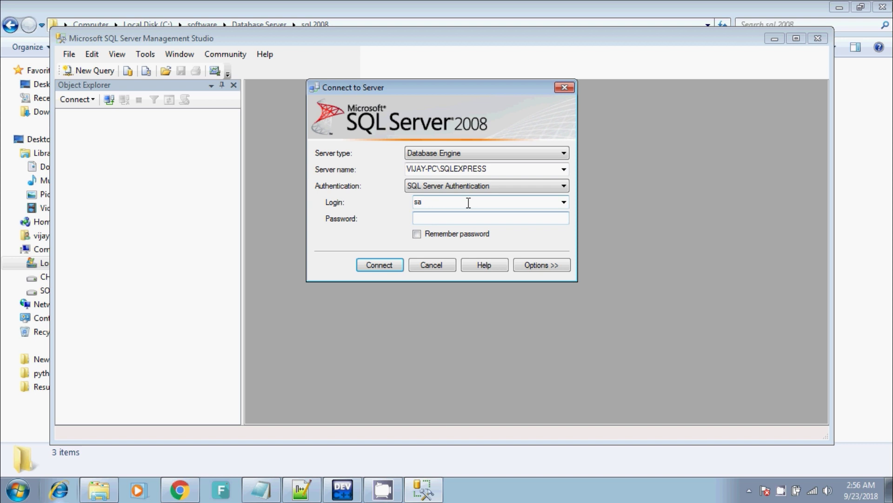
{"action": "type", "text": "********"}
{"action": "left_click", "coordinate": [424, 235]}
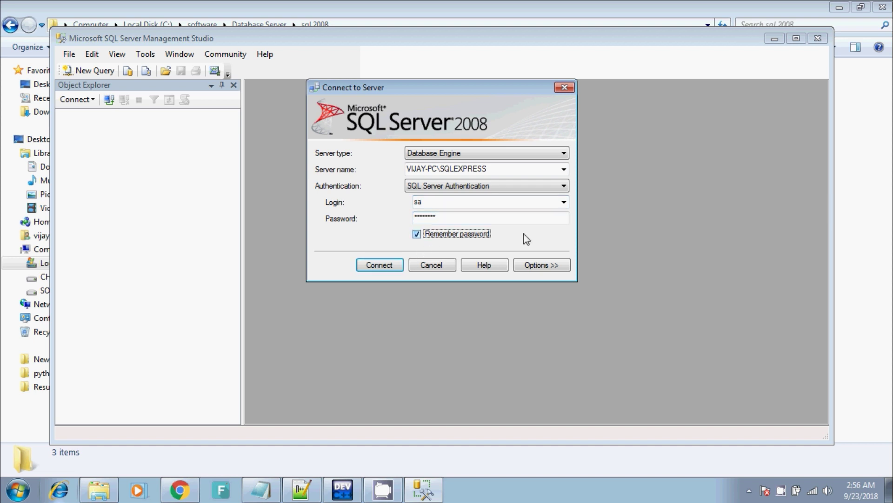
{"action": "left_click", "coordinate": [378, 264]}
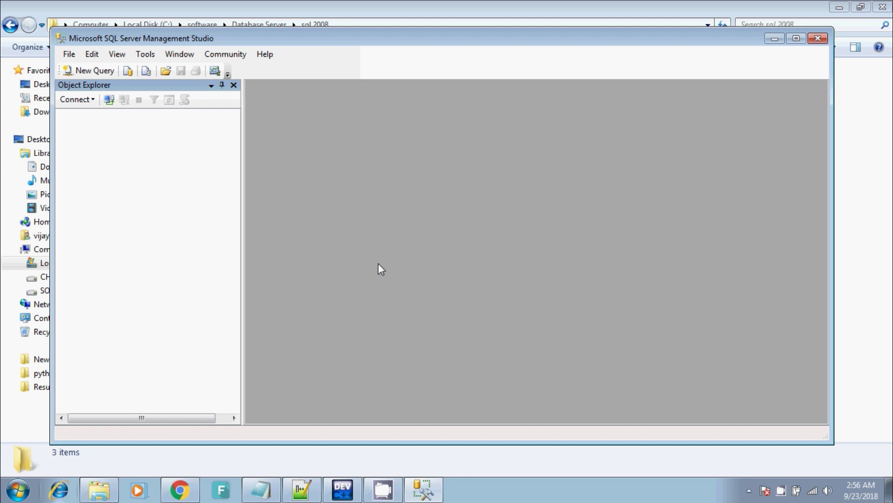
{"action": "left_click", "coordinate": [795, 39]}
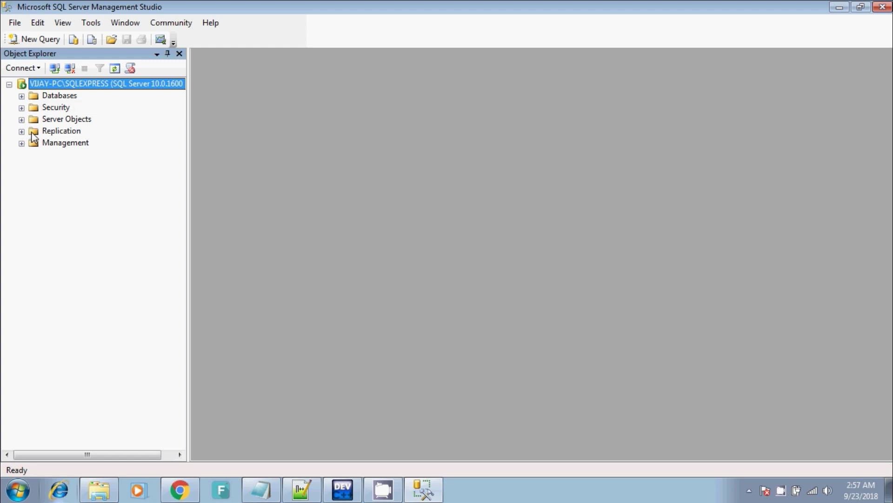
Expand the server's Databases folder and view the New Database dialog, closing it without creating a database
{"action": "left_click", "coordinate": [21, 96]}
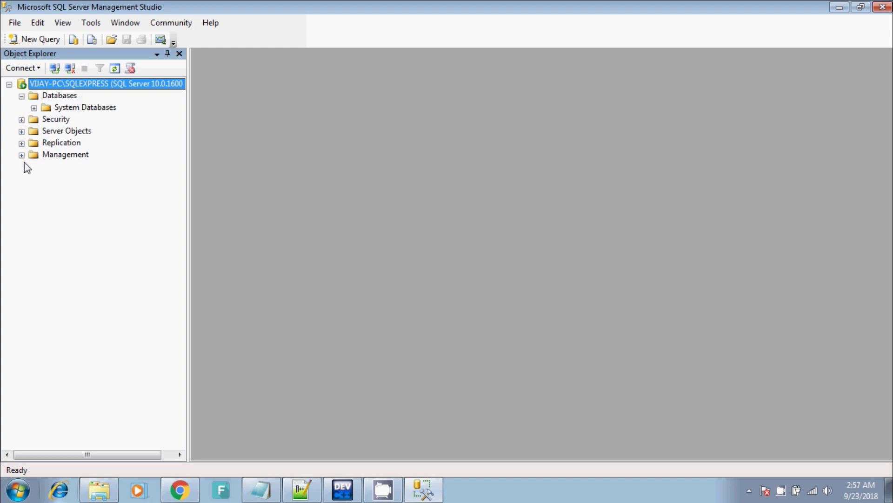
{"action": "left_click", "coordinate": [59, 99]}
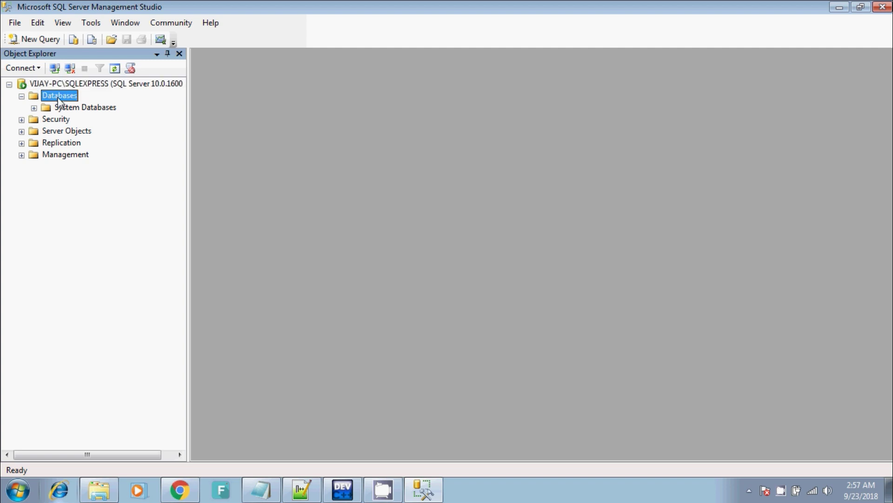
{"action": "right_click", "coordinate": [59, 97]}
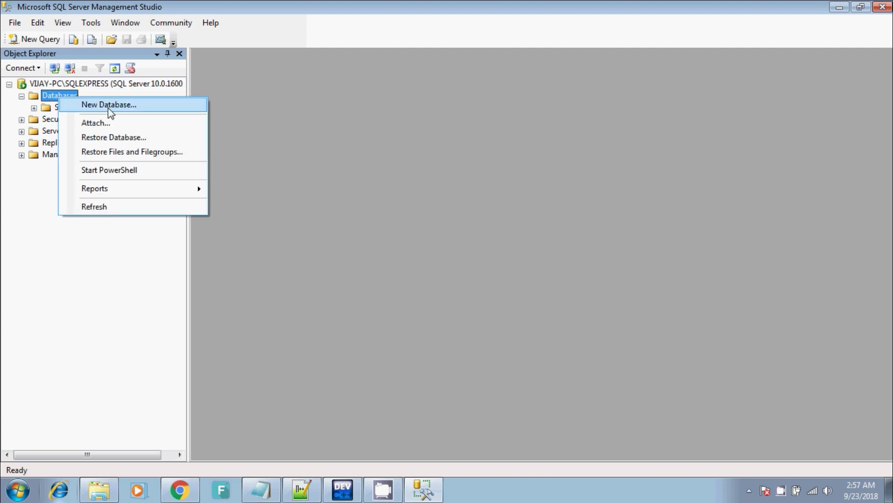
{"action": "left_click", "coordinate": [108, 106]}
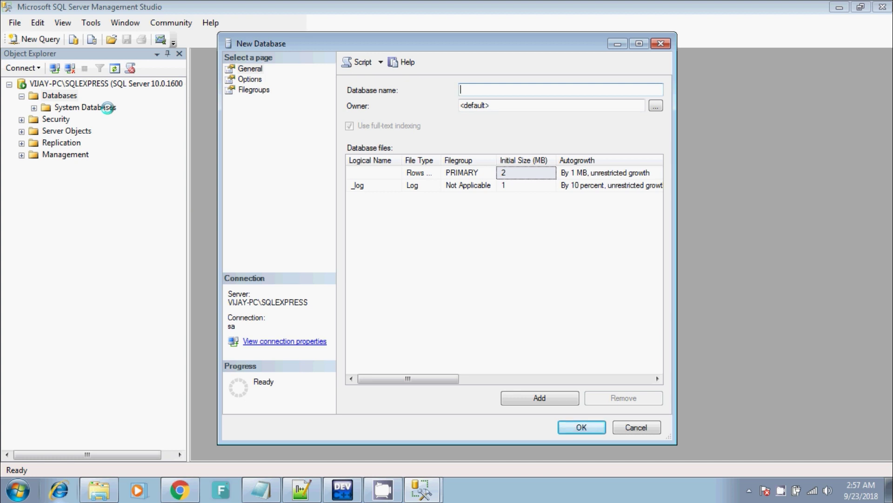
{"action": "left_click", "coordinate": [625, 429]}
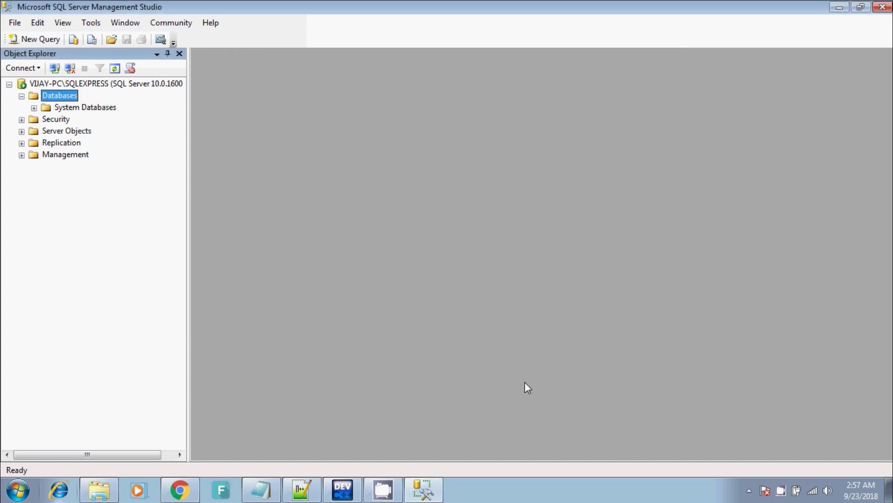